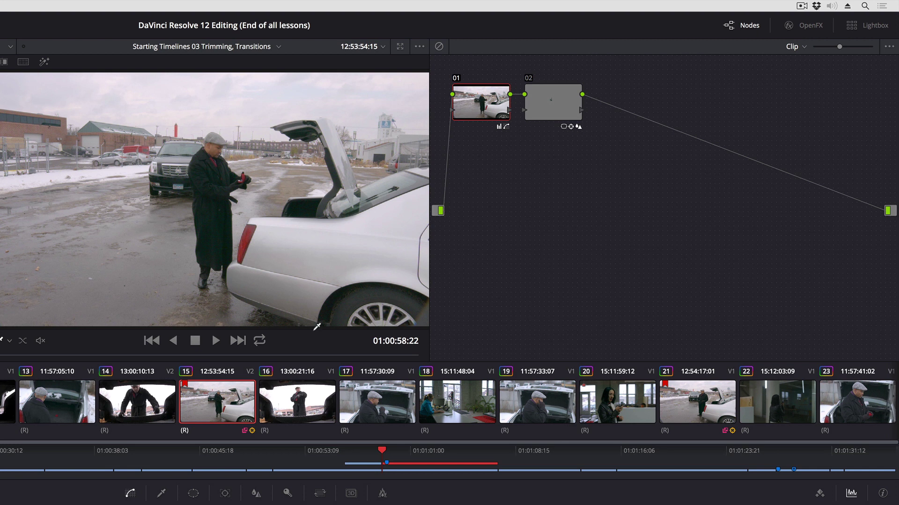
# Create and confirm a new local grade version, Version 2, for clip 15
pyautogui.rightClick(202, 401)
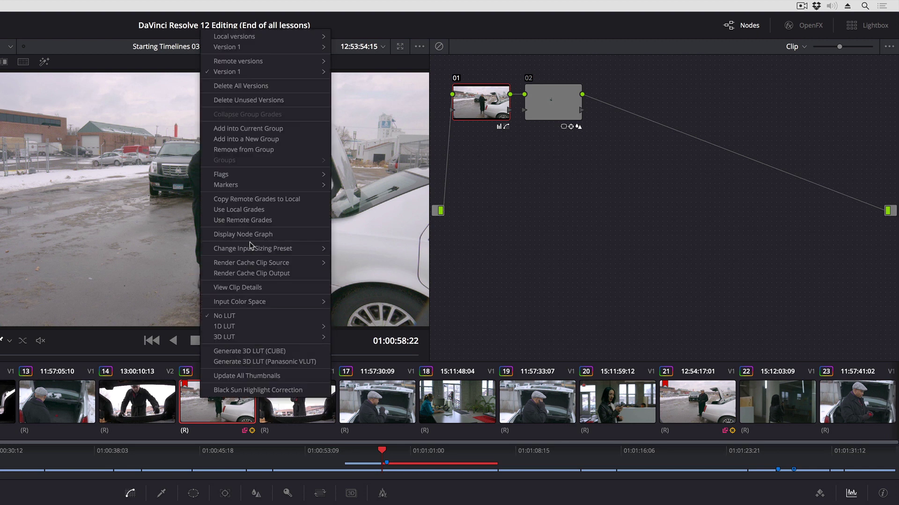
pyautogui.moveTo(235, 37)
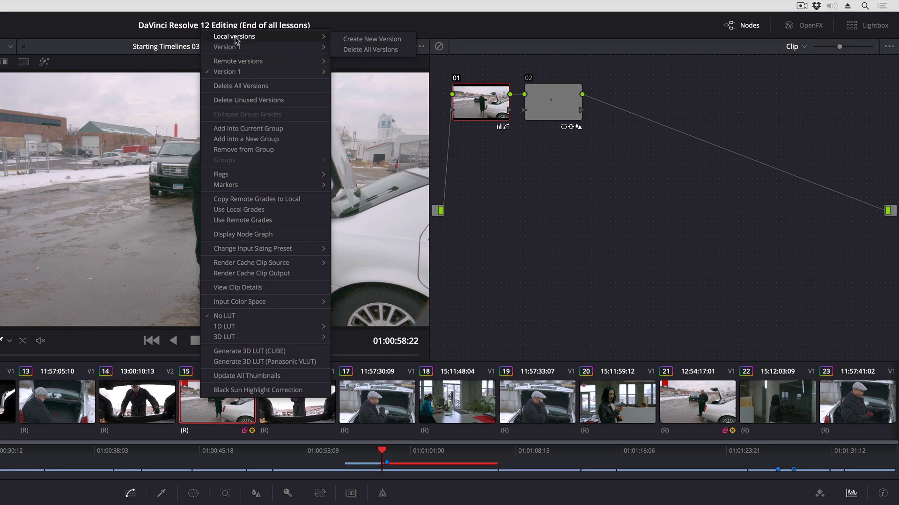
pyautogui.click(367, 38)
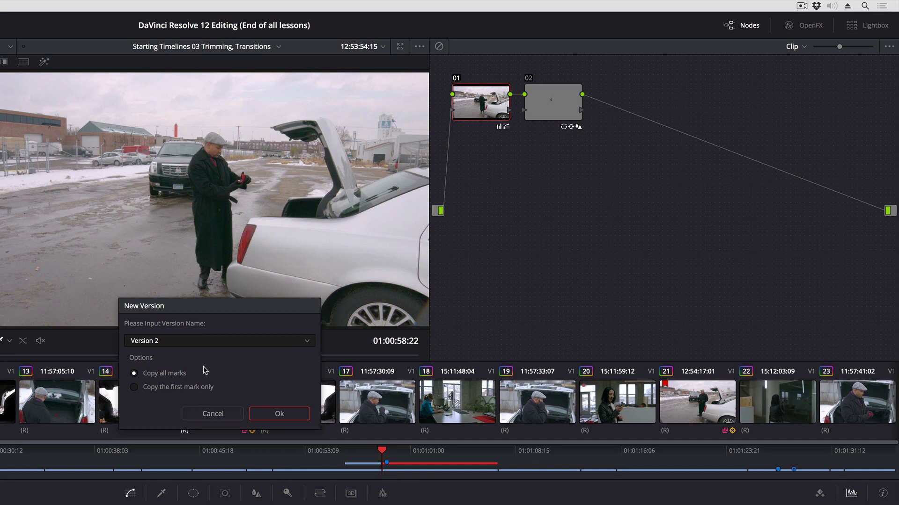
pyautogui.click(273, 416)
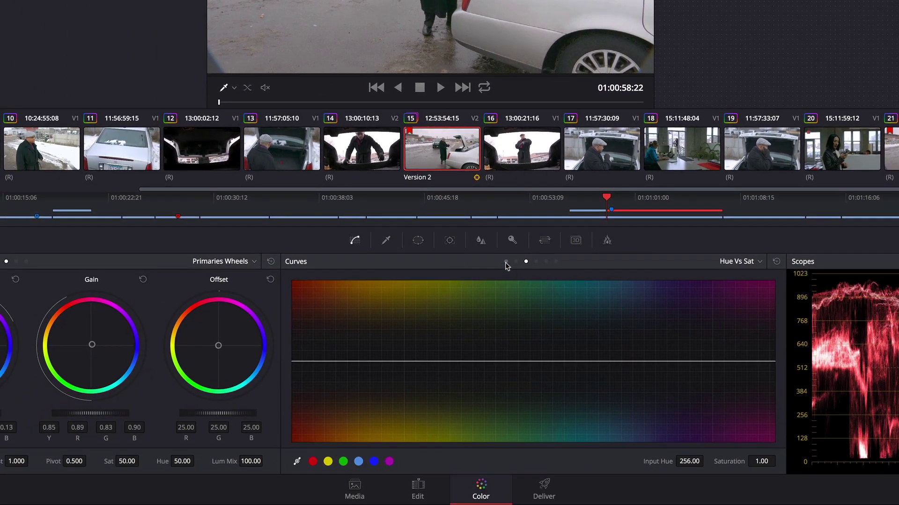
# Pull down the upper custom curve and add three control points near its top
pyautogui.click(506, 262)
pyautogui.moveTo(531, 335); pyautogui.dragTo(508, 346)
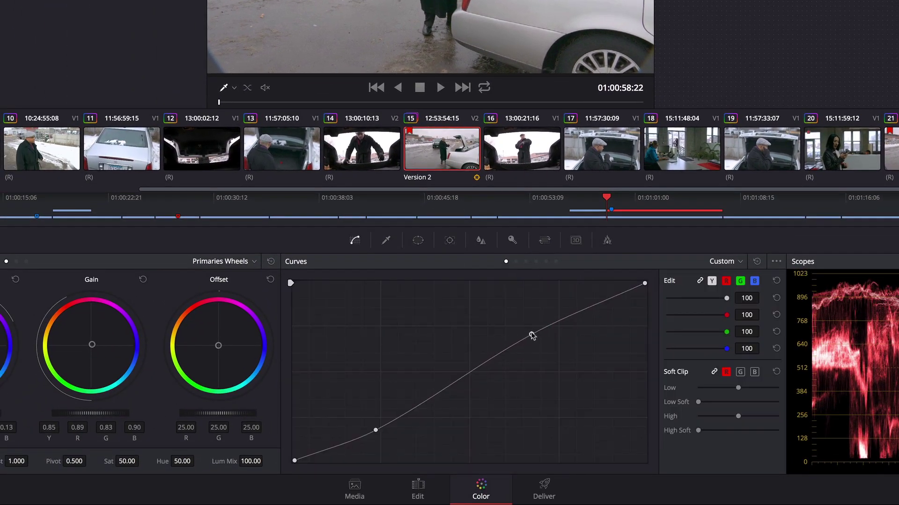
pyautogui.click(573, 318)
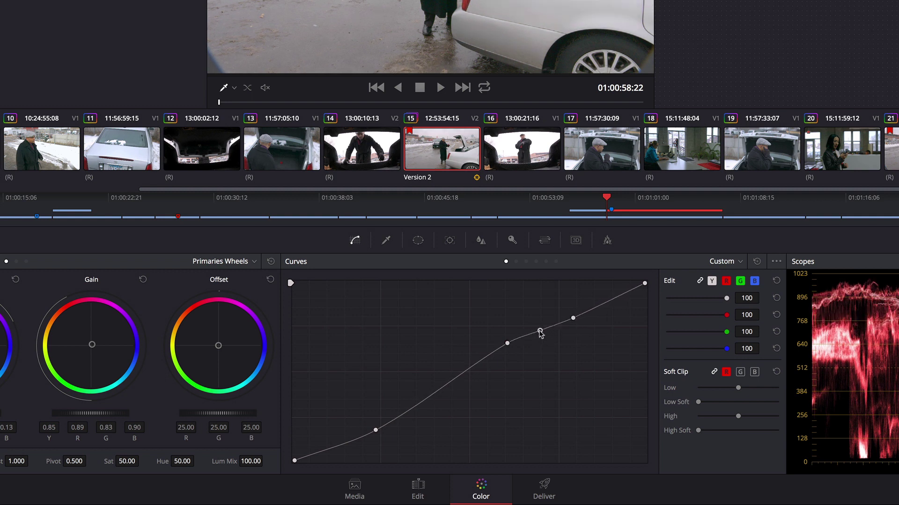
pyautogui.click(539, 328)
pyautogui.click(593, 310)
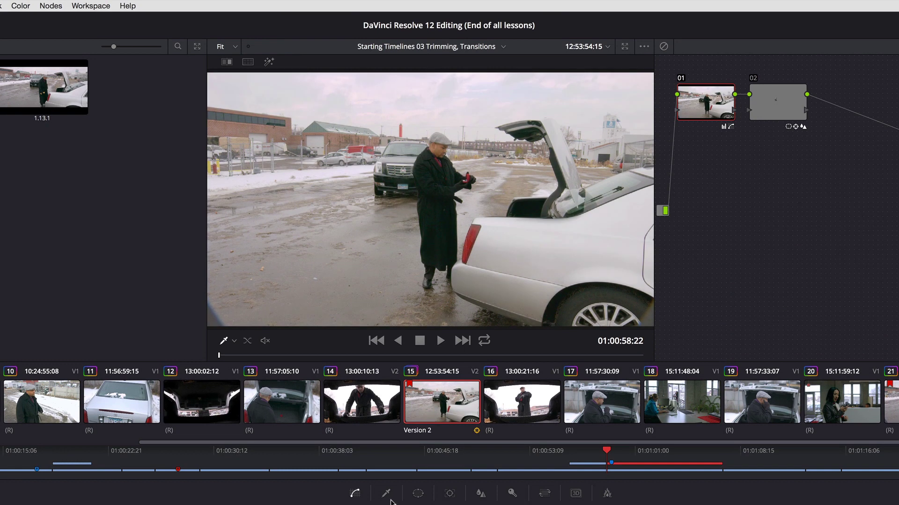
pyautogui.rightClick(442, 398)
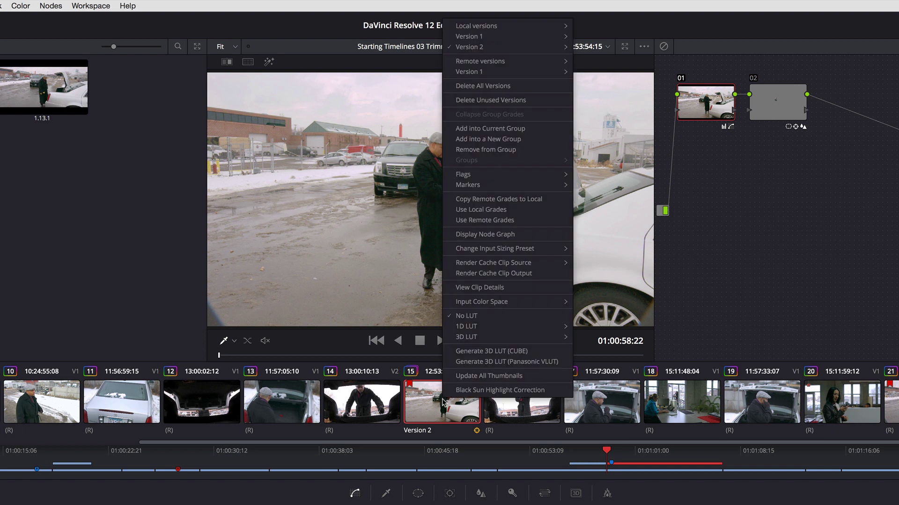
pyautogui.moveTo(468, 36)
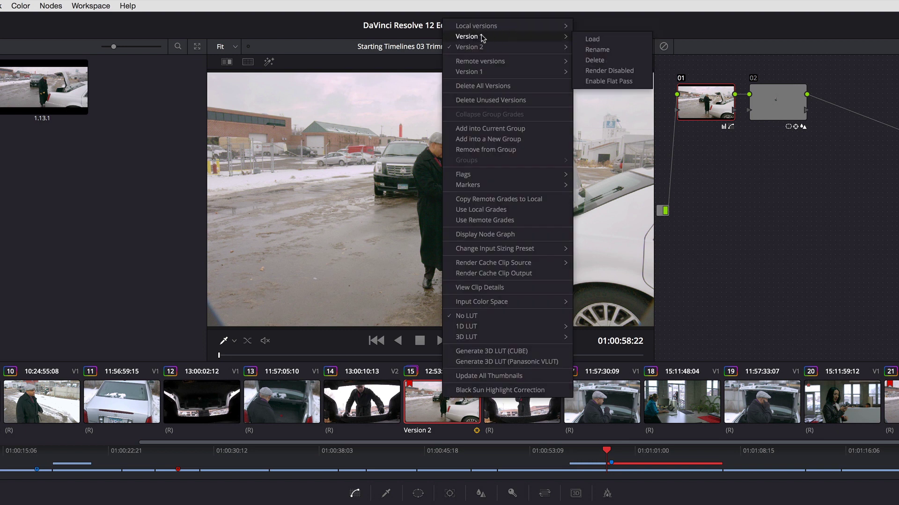
pyautogui.click(592, 39)
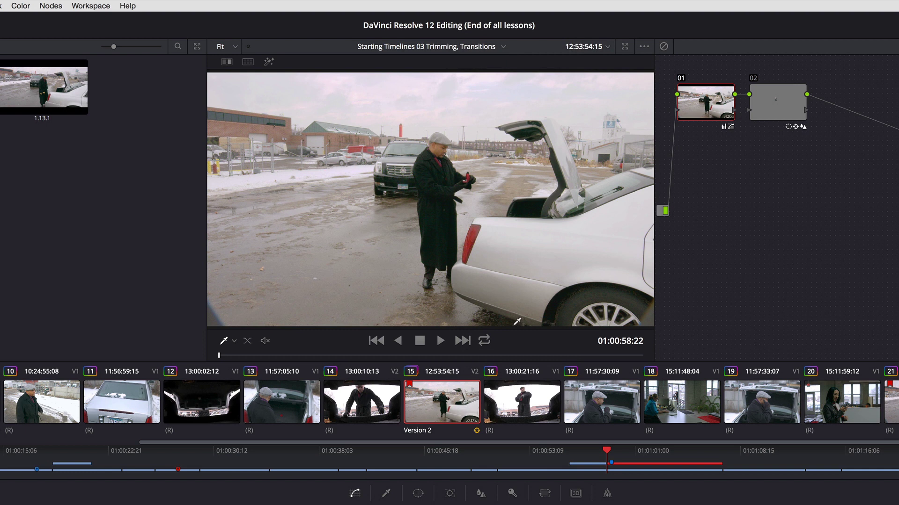
pyautogui.click(22, 6)
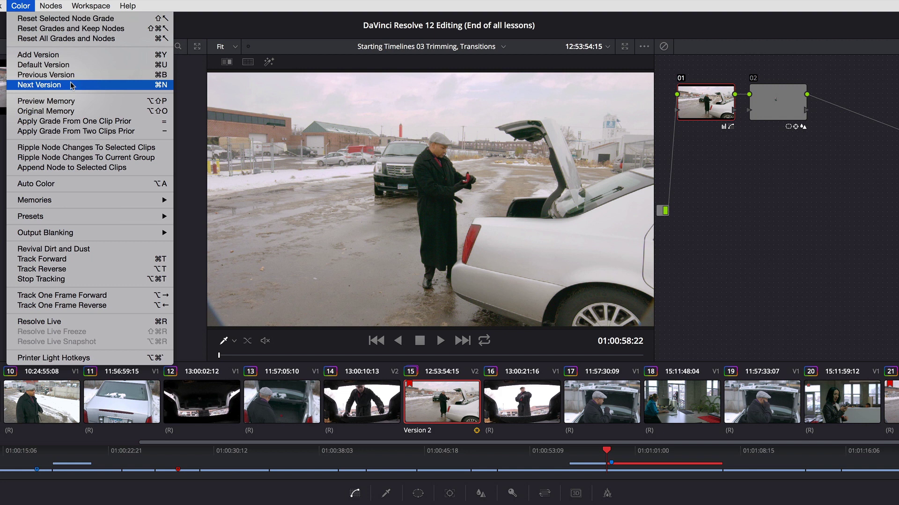
pyautogui.click(71, 85)
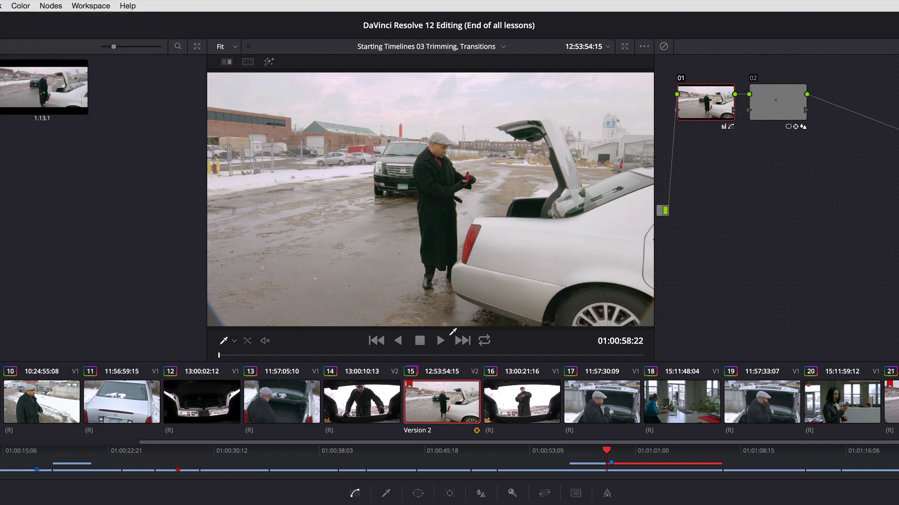
# Create and confirm a new local grade version, Version 3, for clip 15
pyautogui.rightClick(453, 395)
pyautogui.click(595, 23)
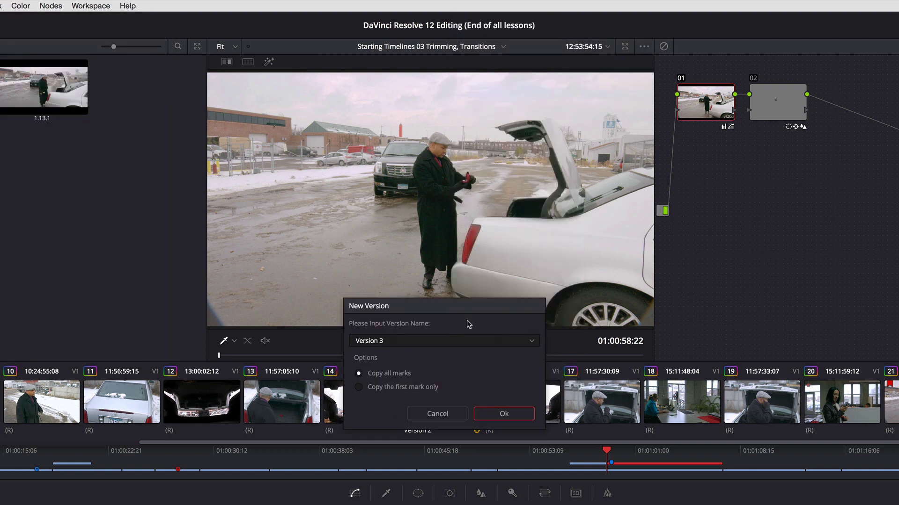
pyautogui.click(493, 418)
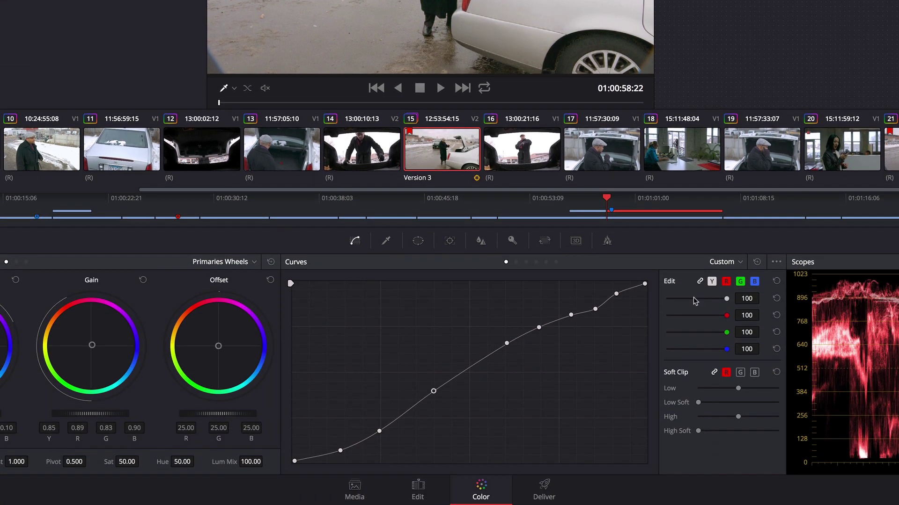
# Reset the custom curve, then raise the highlights and lower the shadows into an S-curve
pyautogui.click(756, 262)
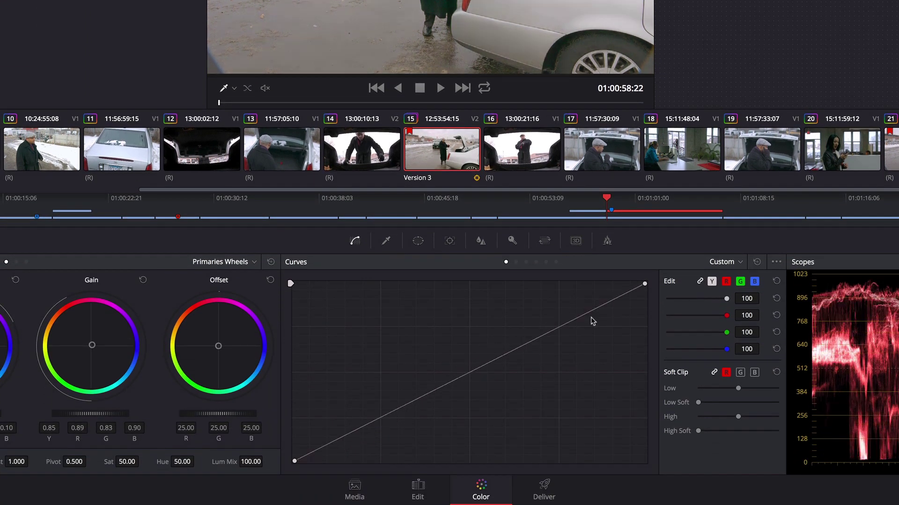
pyautogui.moveTo(552, 323); pyautogui.dragTo(546, 325)
pyautogui.moveTo(437, 389); pyautogui.dragTo(364, 438)
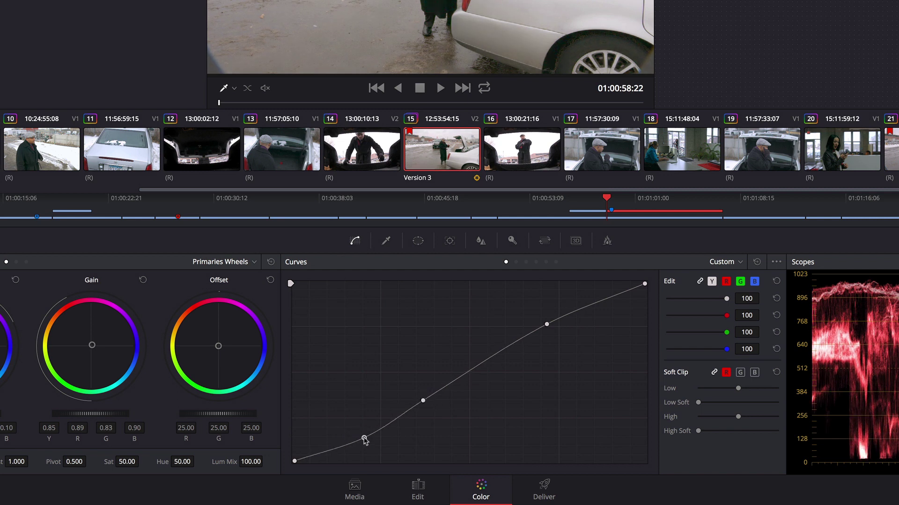
pyautogui.click(327, 456)
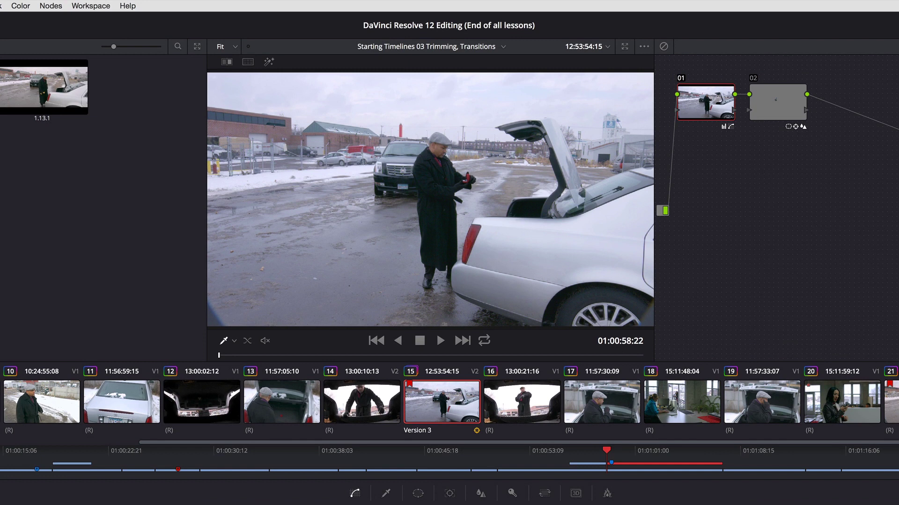
pyautogui.hotkey('ctrl', 'b')
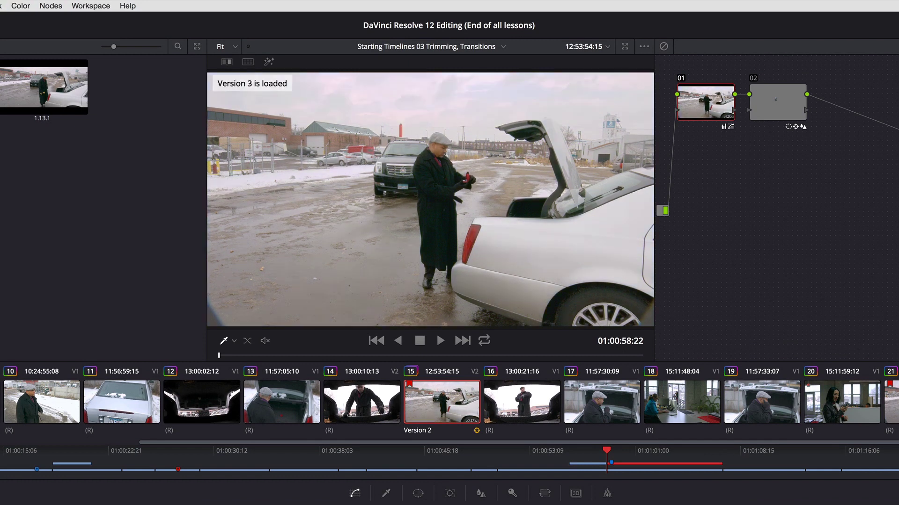
pyautogui.hotkey('ctrl', 'b')
pyautogui.hotkey('ctrl', 'b')
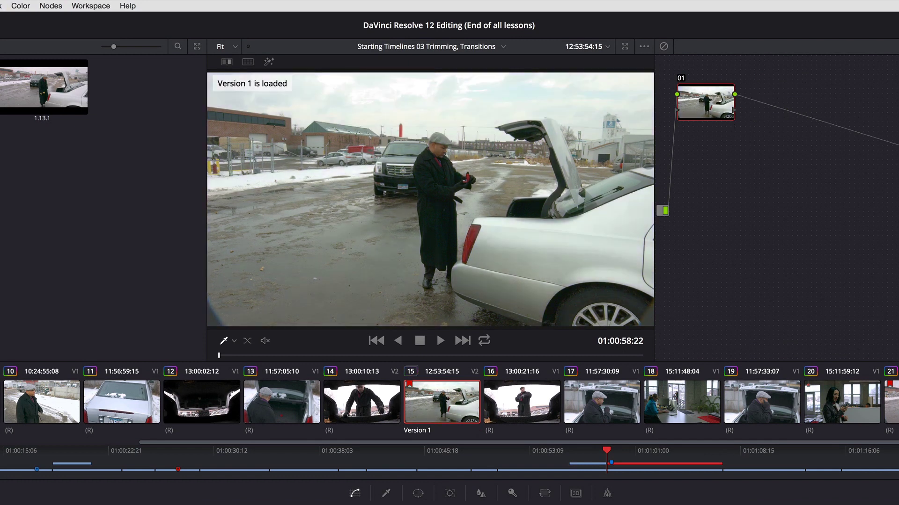
pyautogui.hotkey('ctrl', 'b')
pyautogui.hotkey('ctrl', 'b')
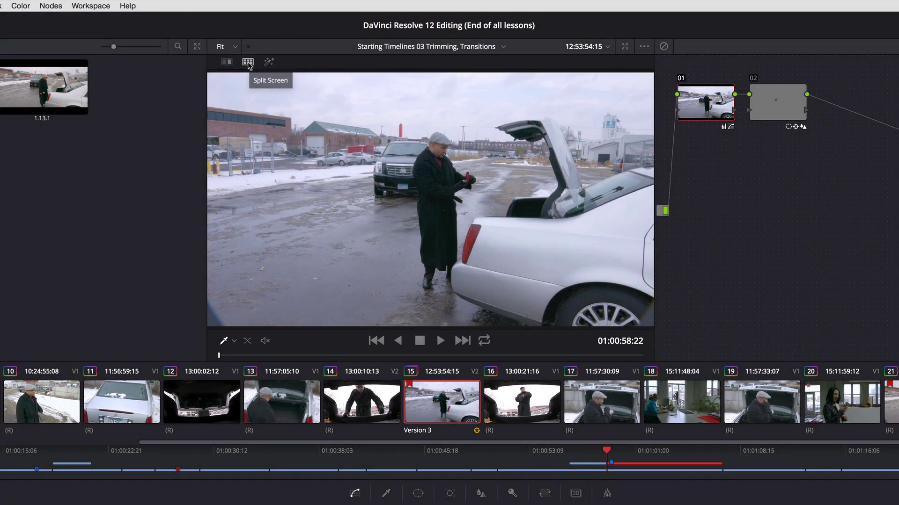
pyautogui.click(249, 65)
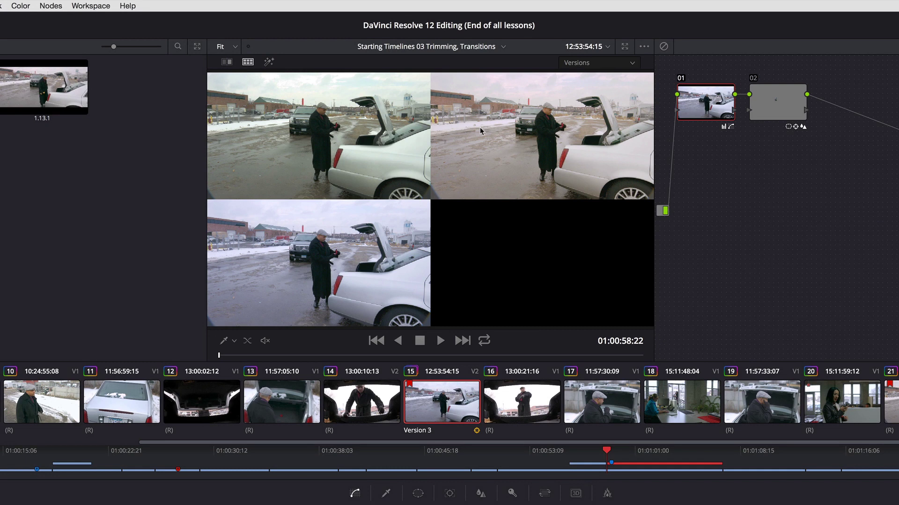
pyautogui.click(632, 62)
pyautogui.click(612, 91)
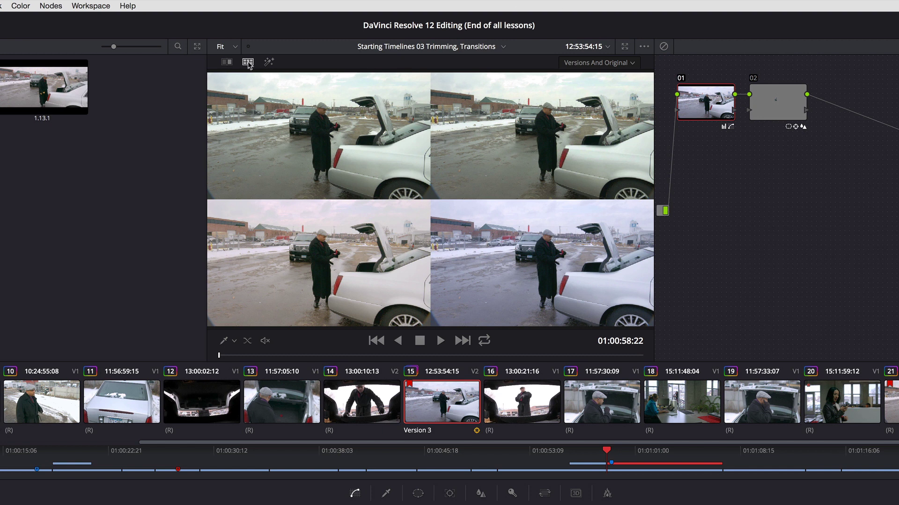
pyautogui.click(248, 64)
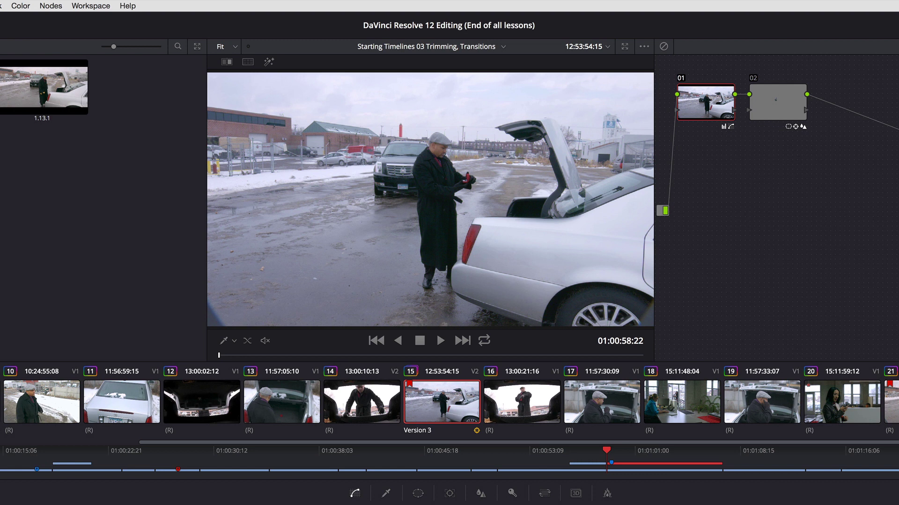
# Rename clip 15's Version 3 grade to 'Cool Blue' from the version menu
pyautogui.rightClick(446, 402)
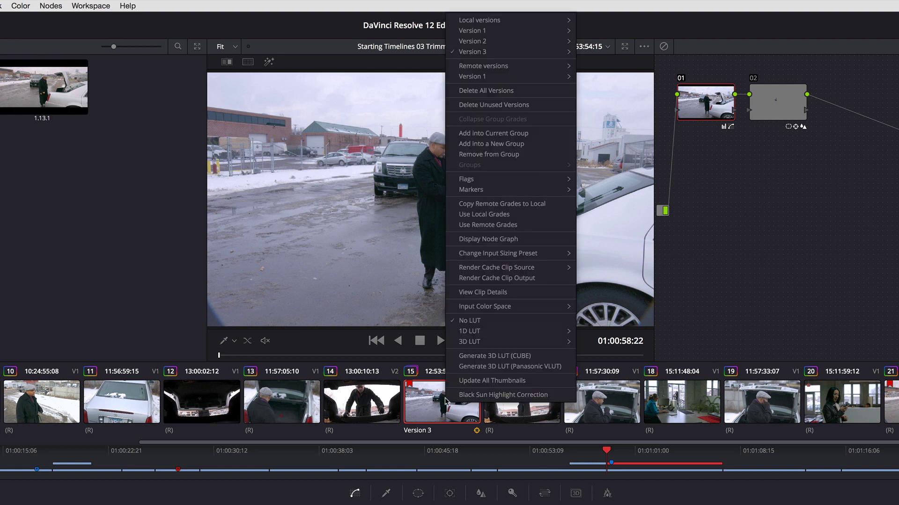
pyautogui.moveTo(484, 51)
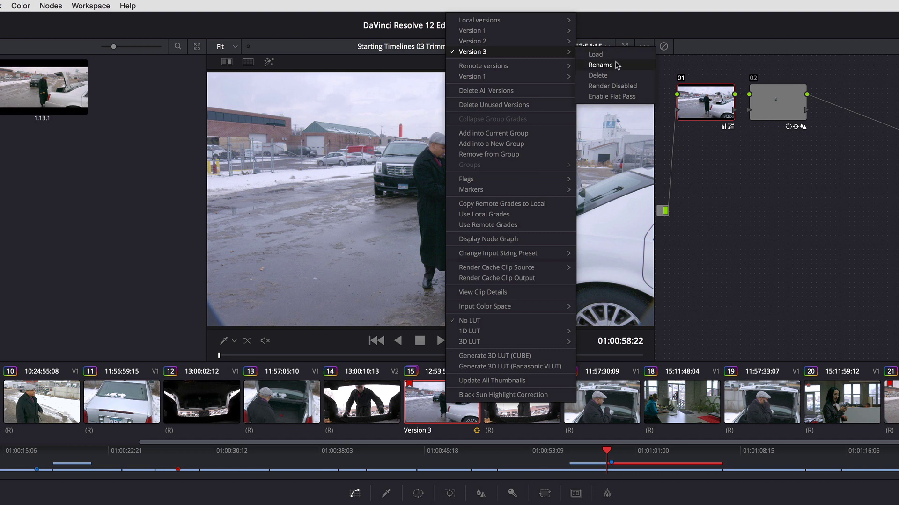
pyautogui.click(601, 65)
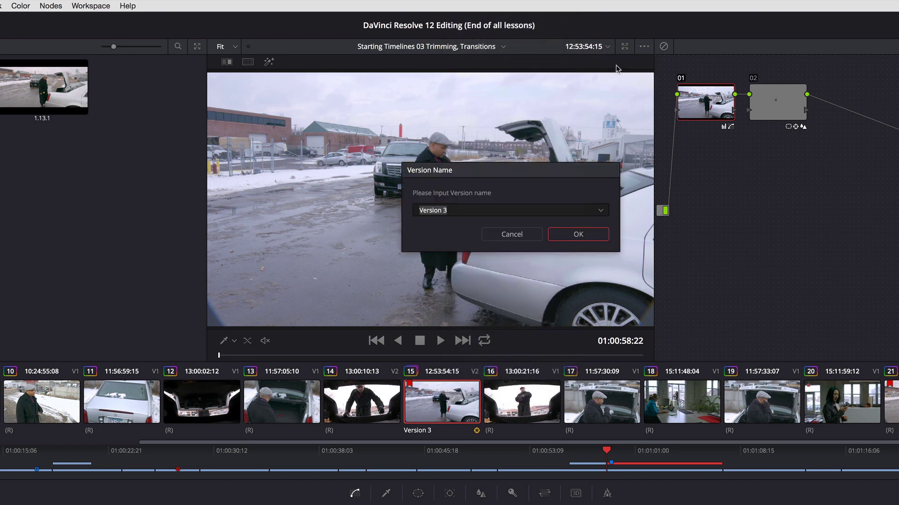
pyautogui.write('Cool B')
pyautogui.write('lue')
pyautogui.press('Return')
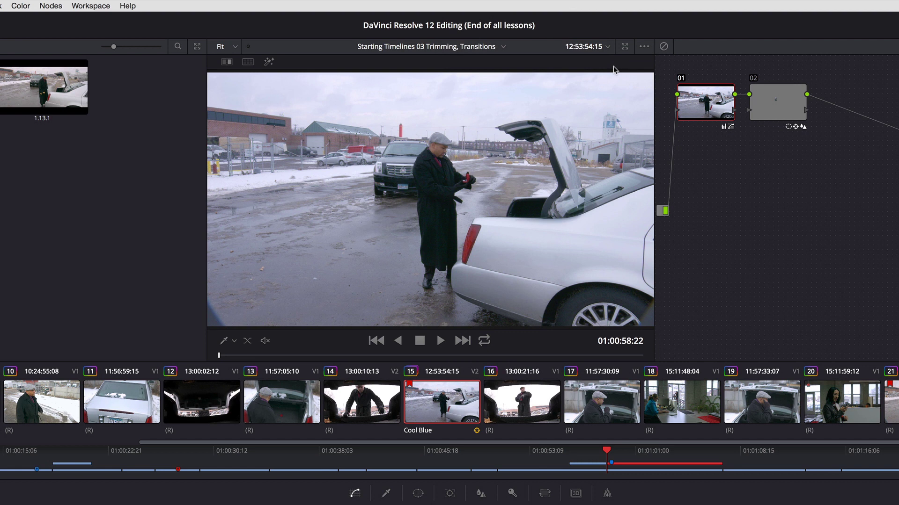